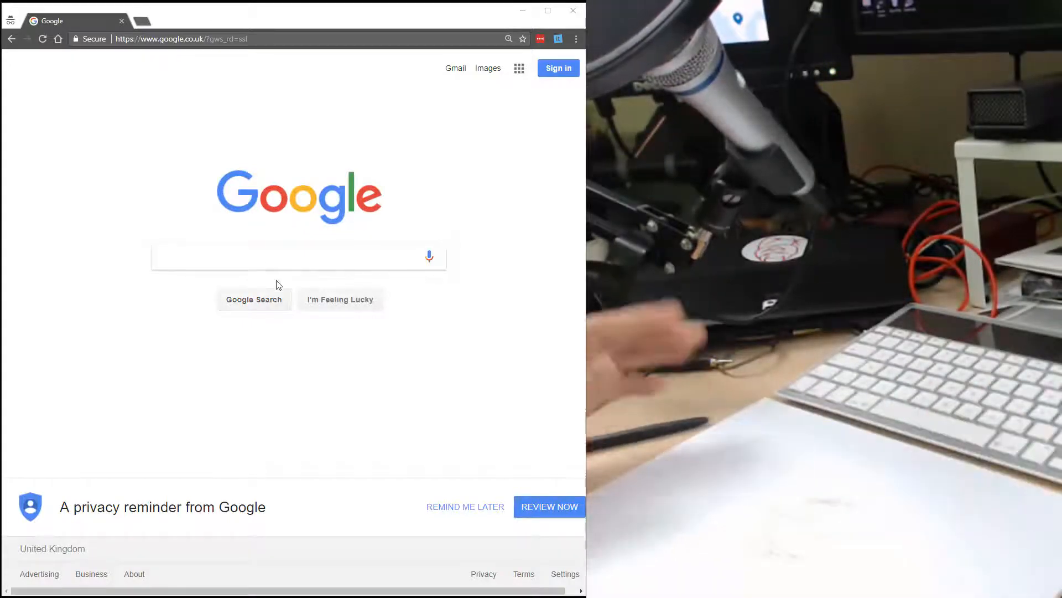
Submit an empty search that lands on the Google Doodles page, then go back to google.co.uk.
left_click(269, 307)
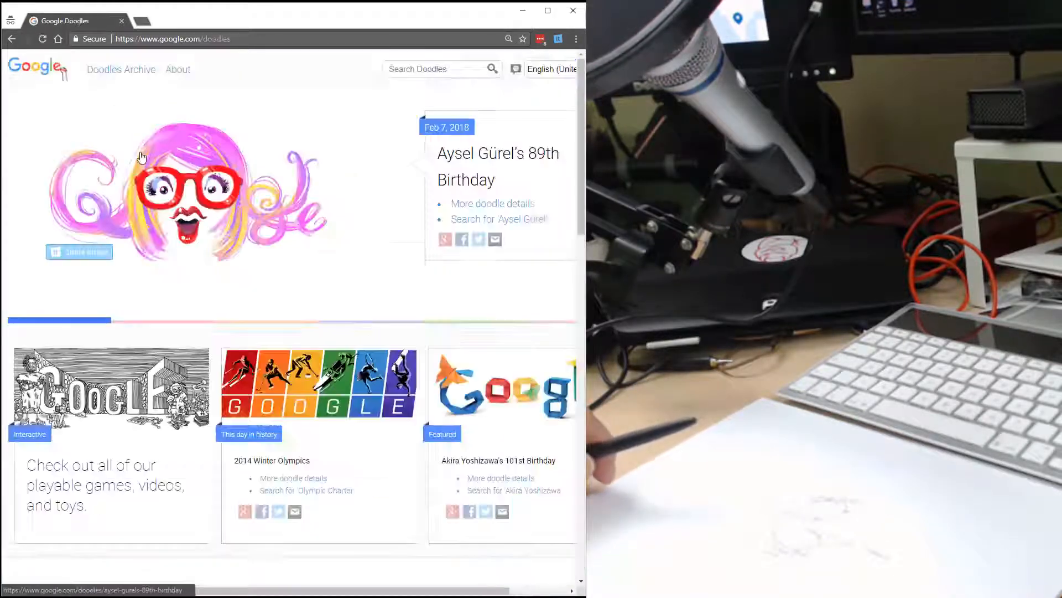
left_click(12, 39)
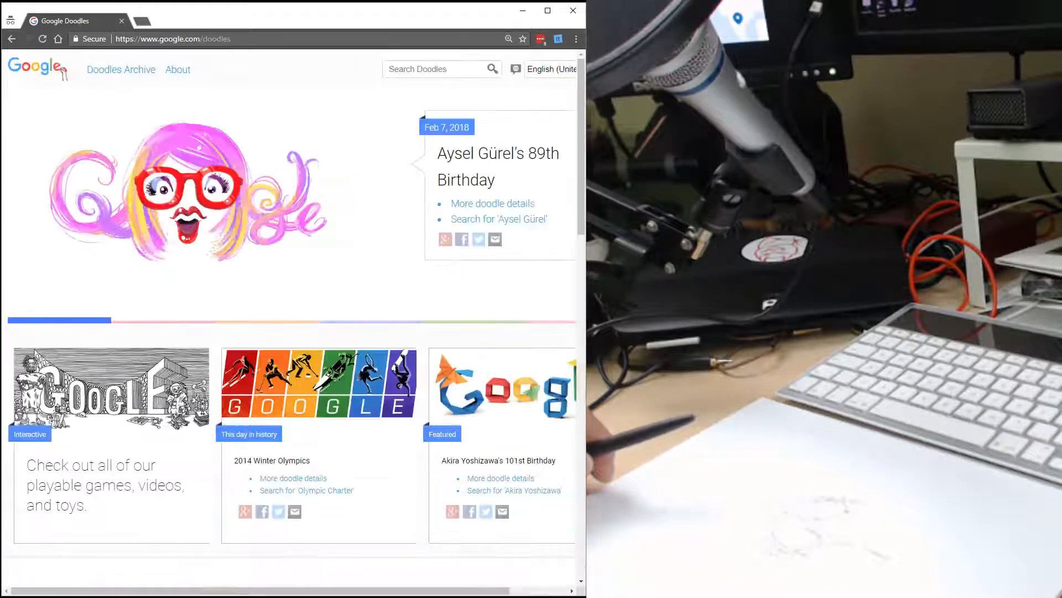
key("alt+Left")
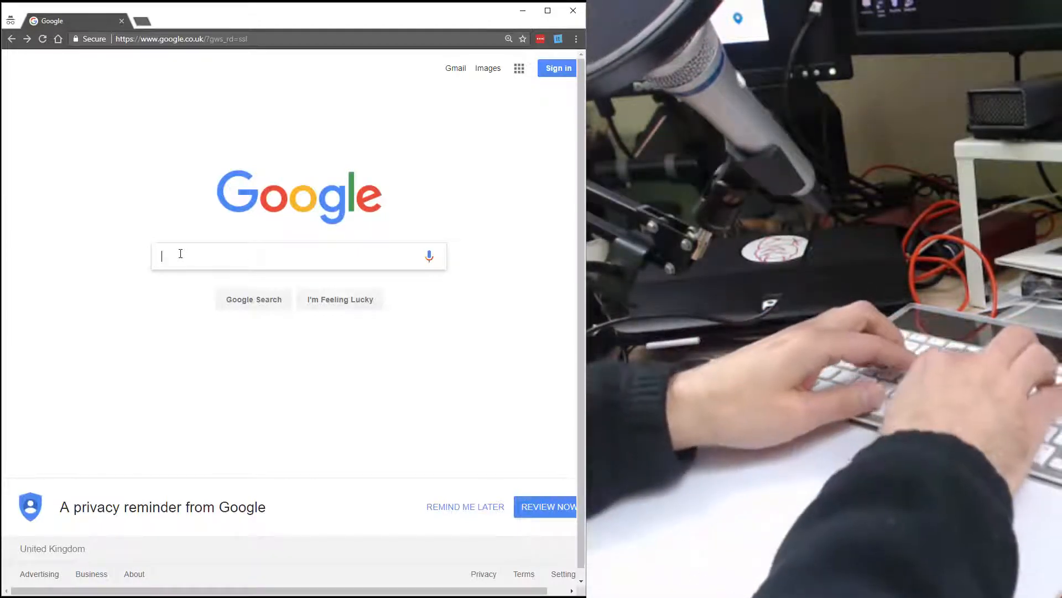
type("cat")
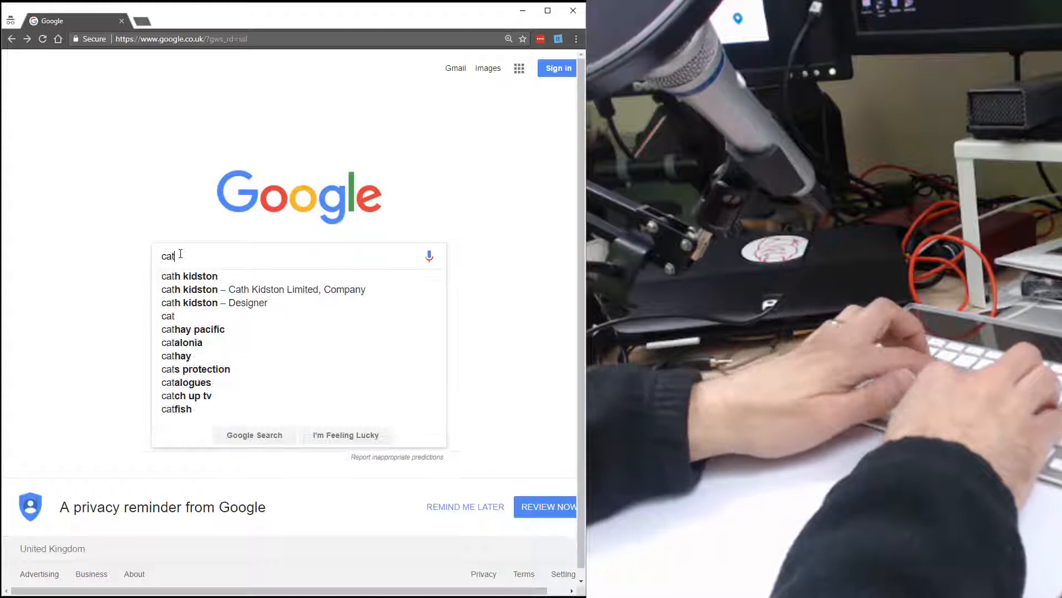
type("ds")
Run I'm Feeling Lucky on 'cards as weapons', come back, then search it again for full results.
key("BackSpace")
key("BackSpace")
key("BackSpace")
type("rds as we")
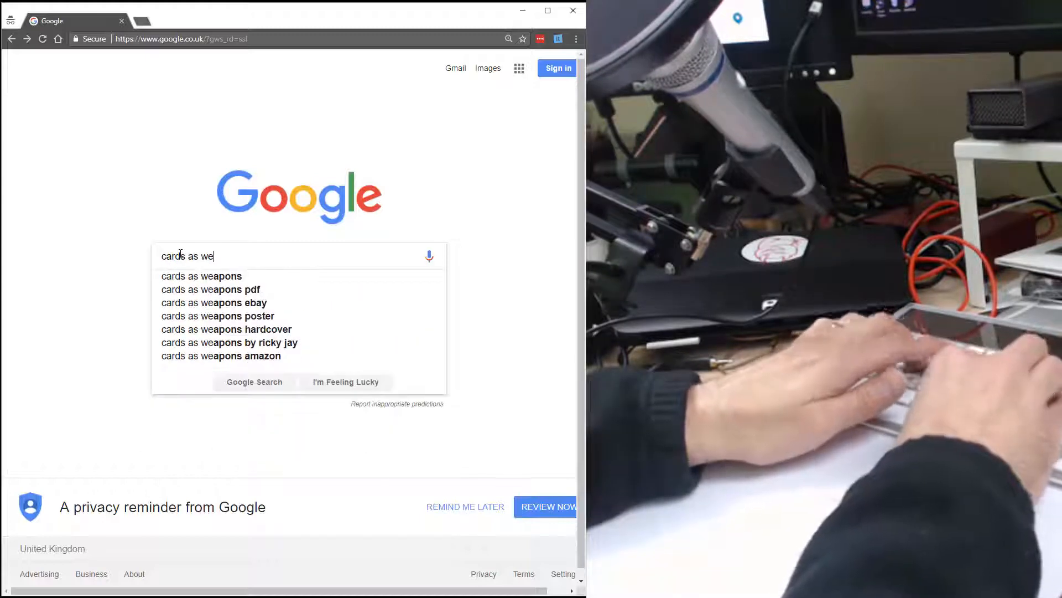
type("apons")
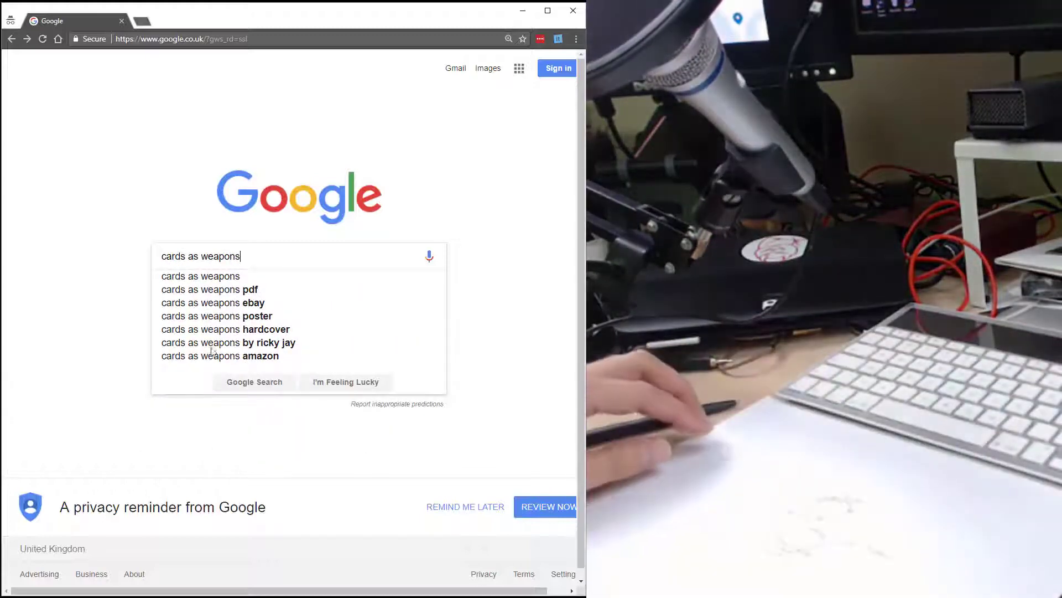
left_click(268, 447)
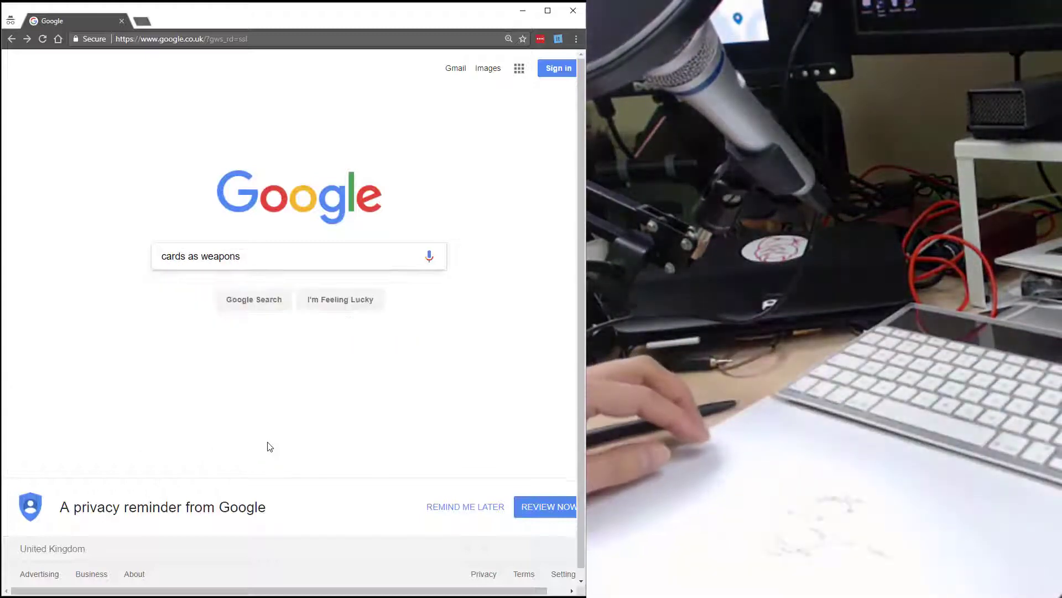
left_click(365, 305)
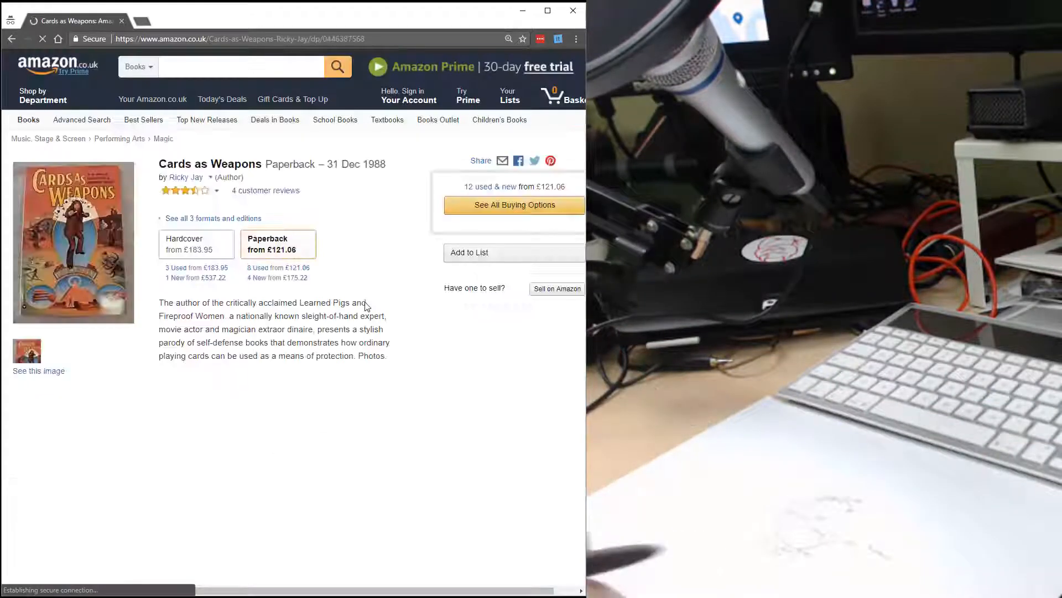
left_click(13, 39)
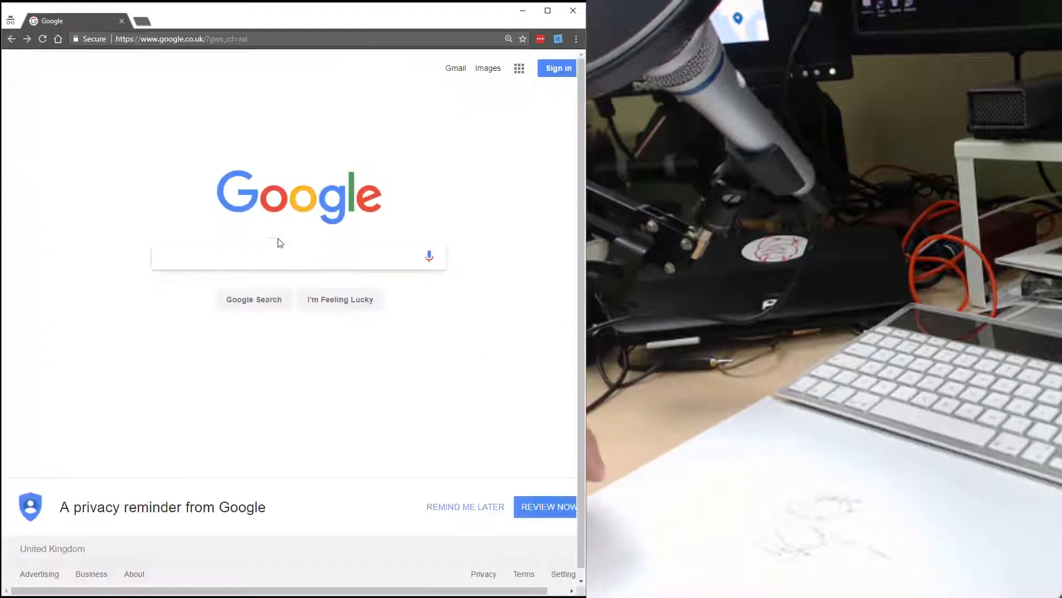
type("car")
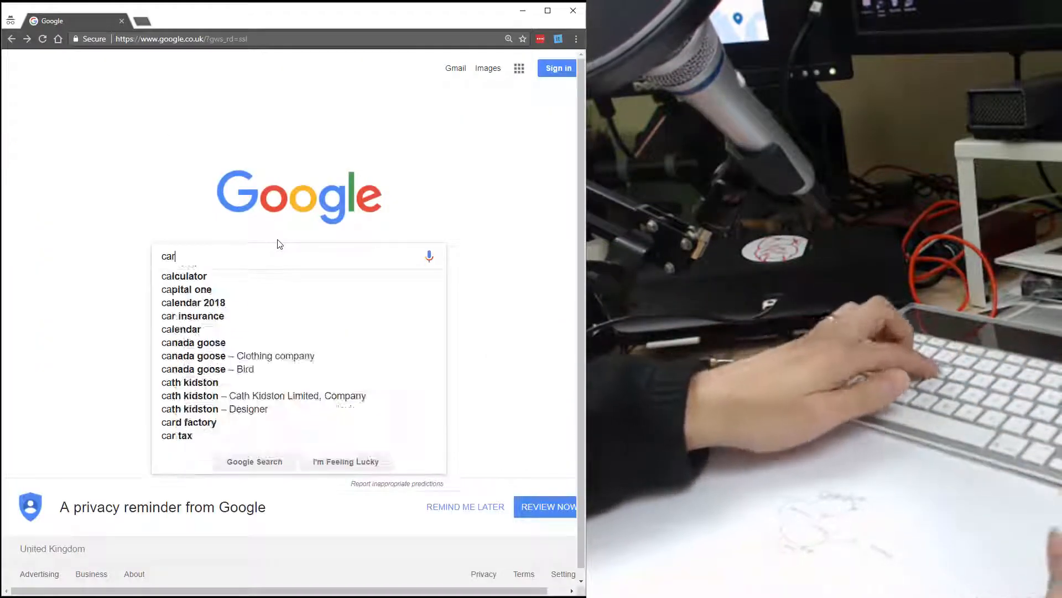
type("ds")
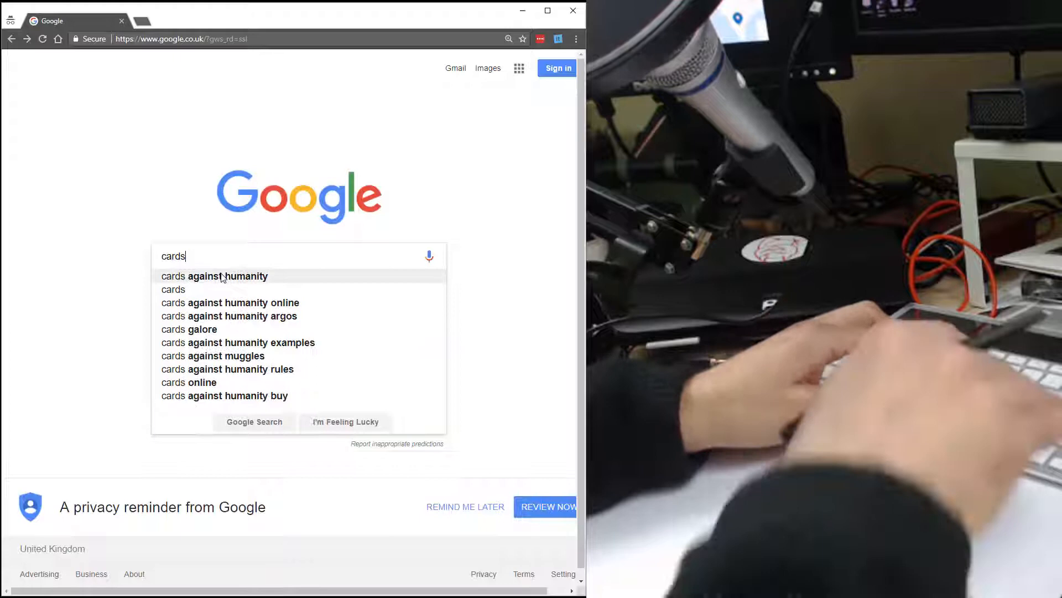
type(" as we")
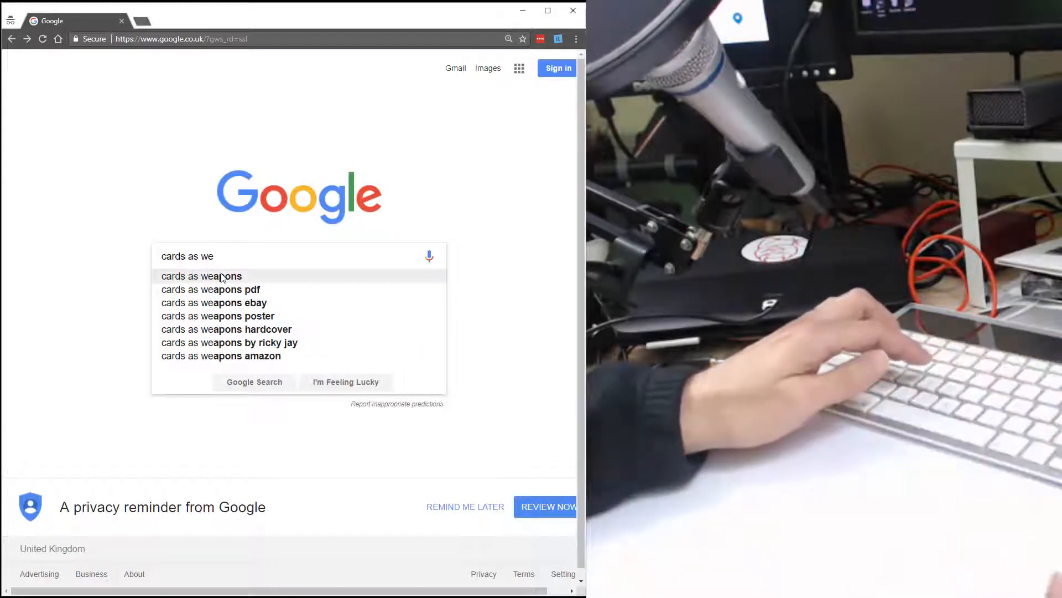
type("apons")
key("Return")
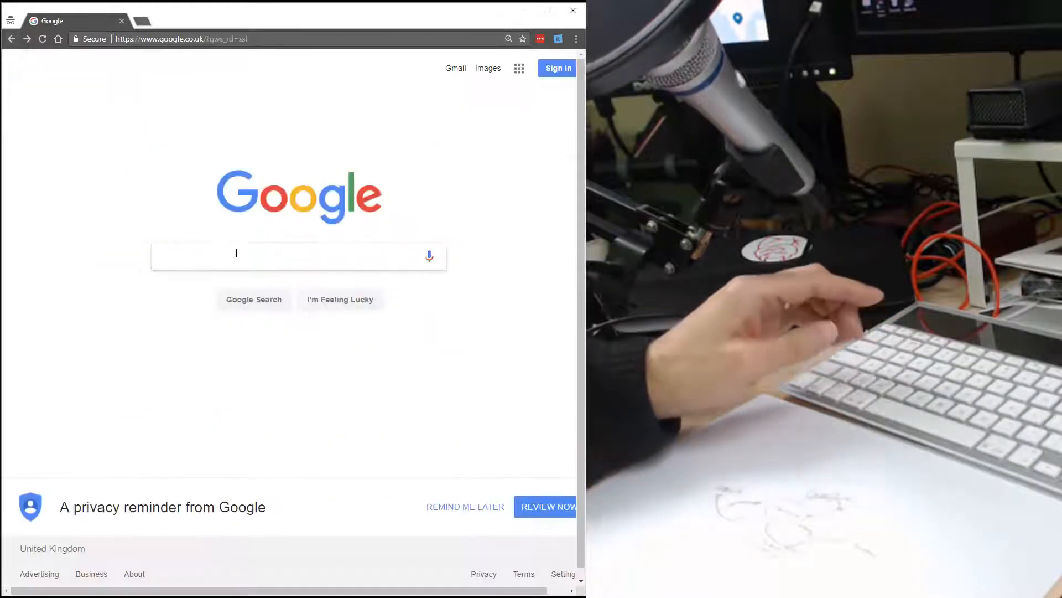
type("ca")
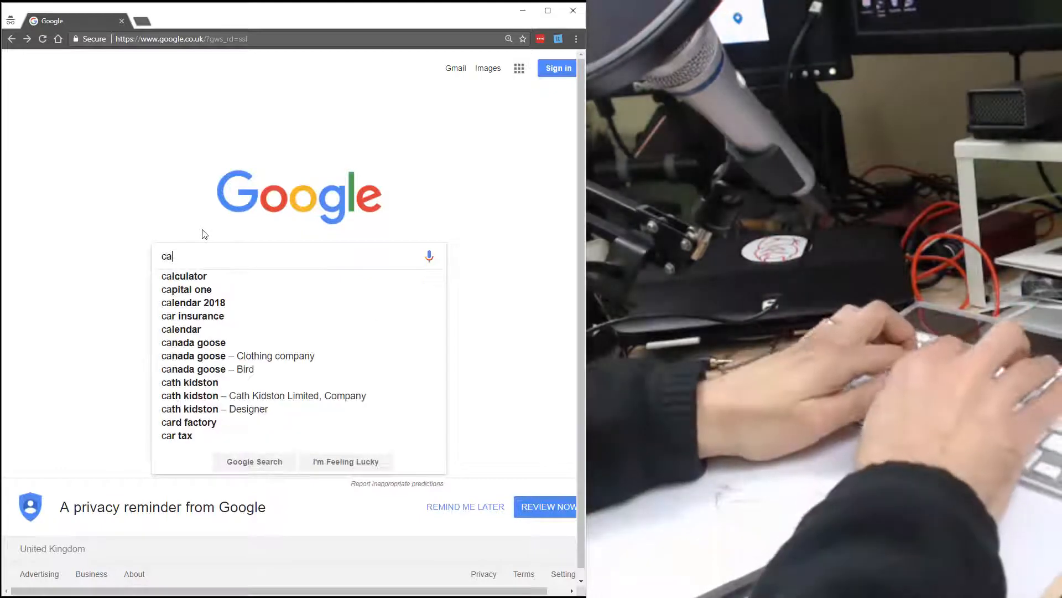
type("rds as wea")
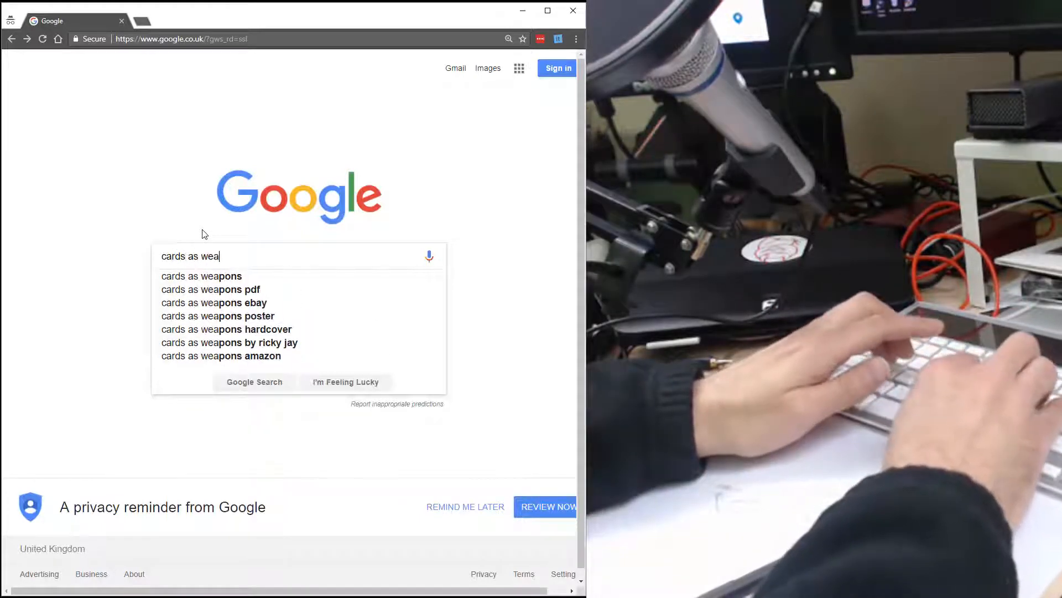
type("pons")
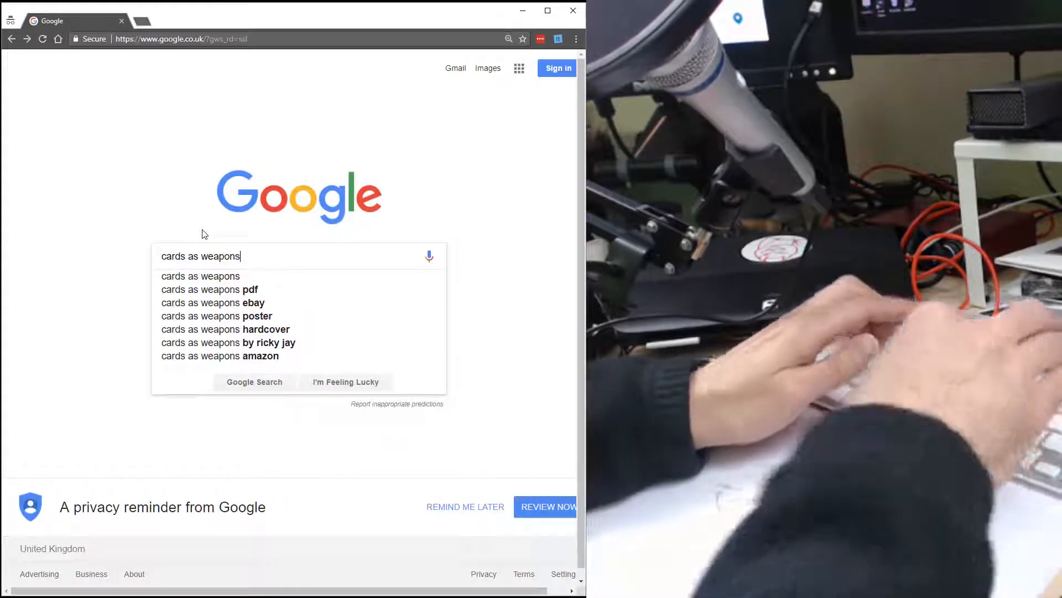
Search via the 'cards as weapons' autocomplete suggestion, then return to the homepage.
left_click(122, 267)
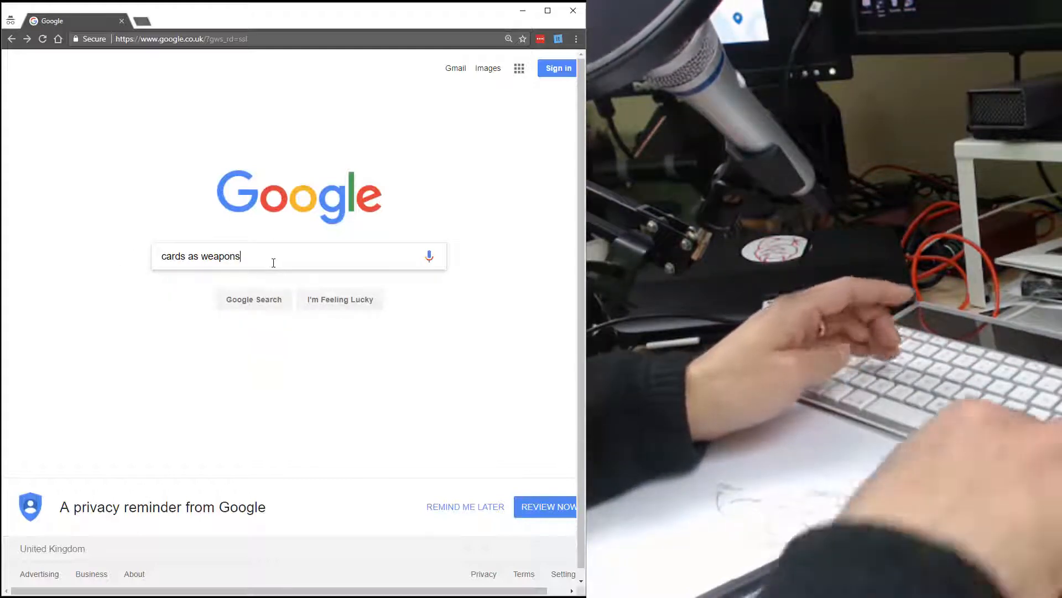
left_click(274, 262)
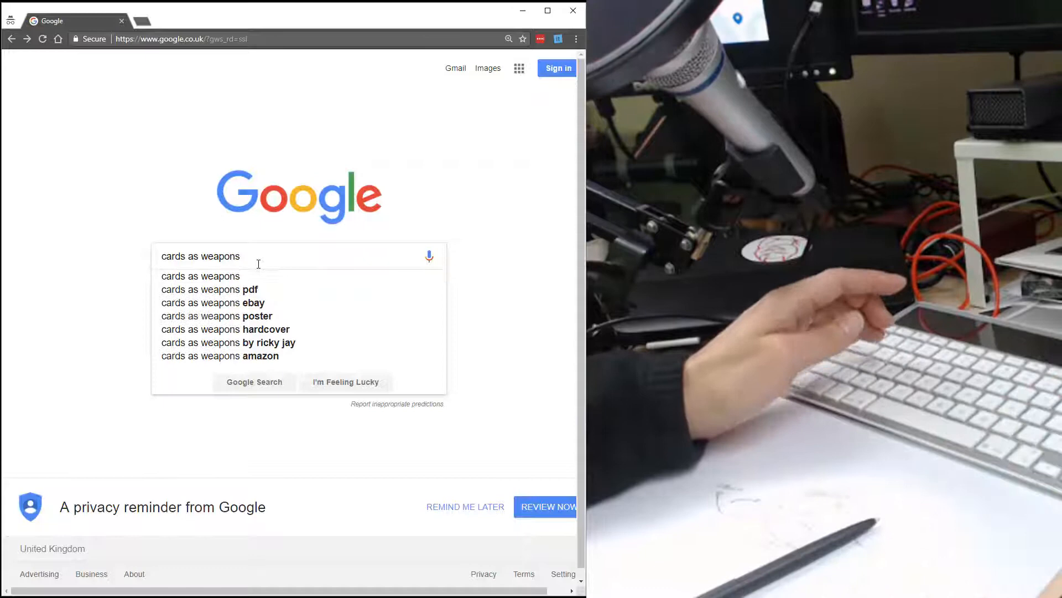
left_click(209, 283)
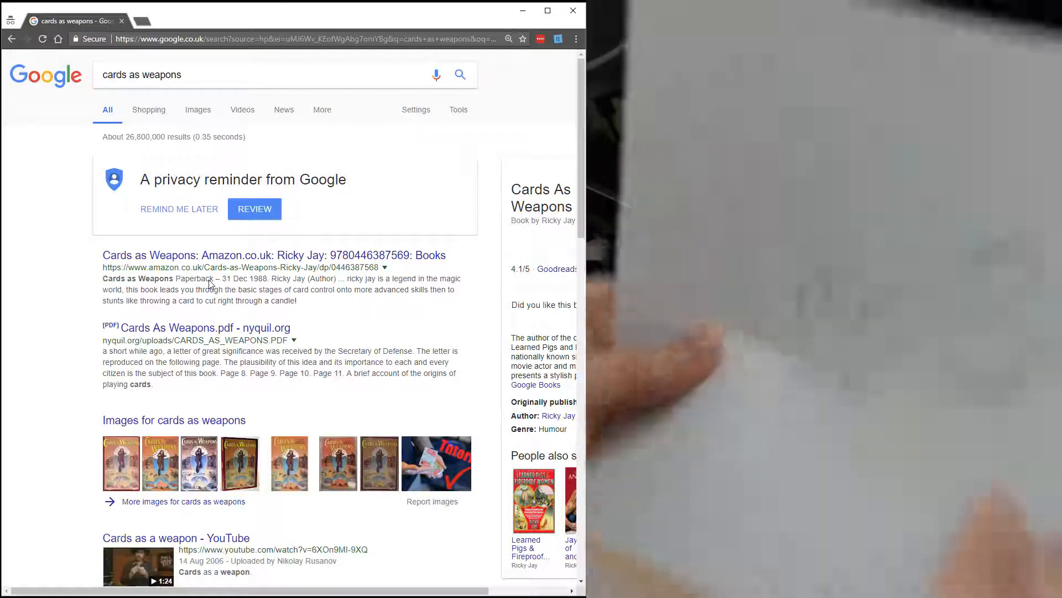
left_click(57, 38)
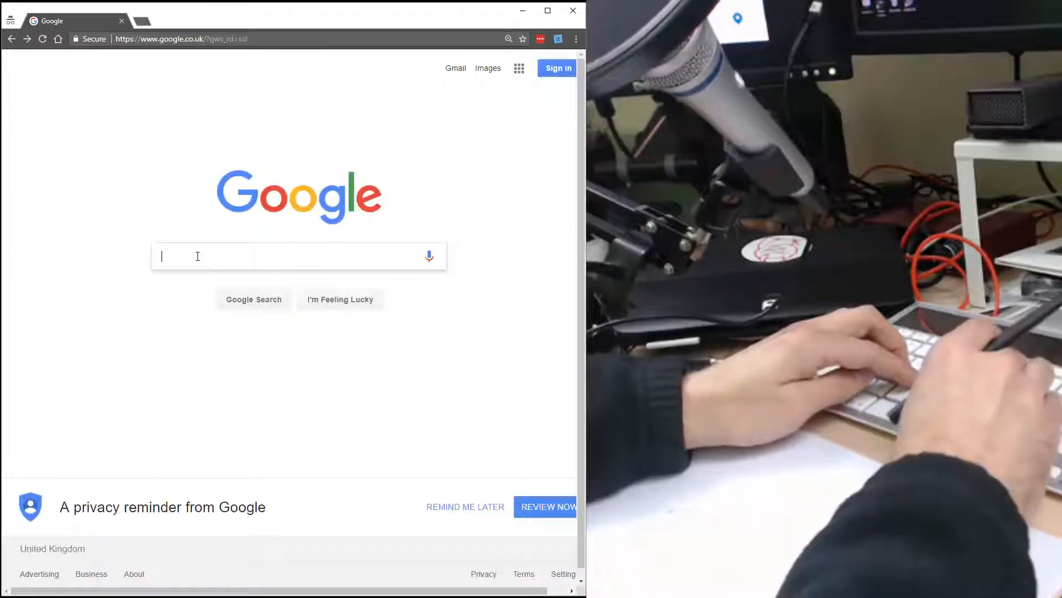
type("cards as")
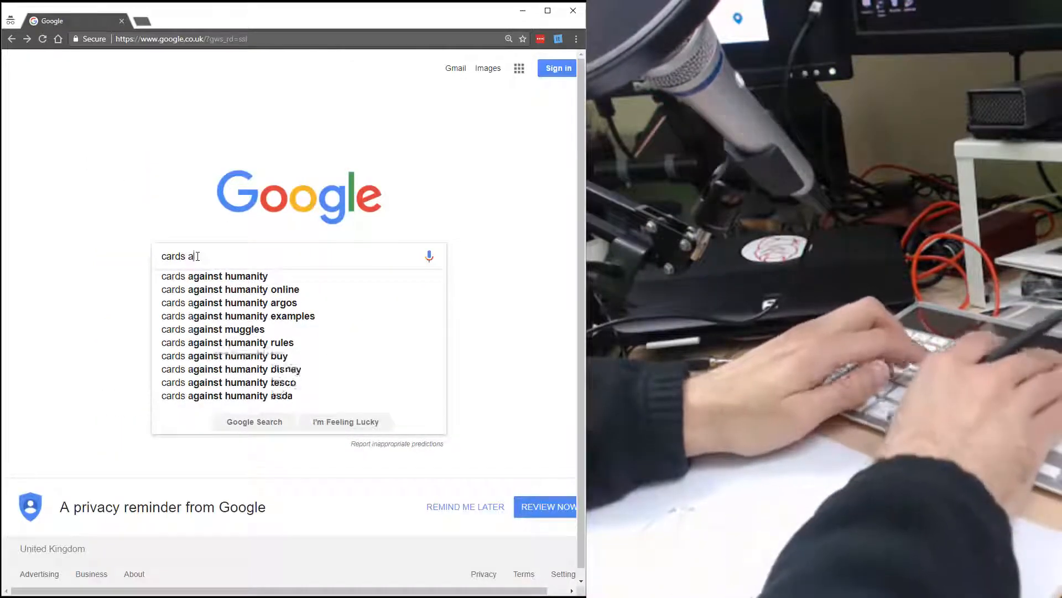
type(" weapon")
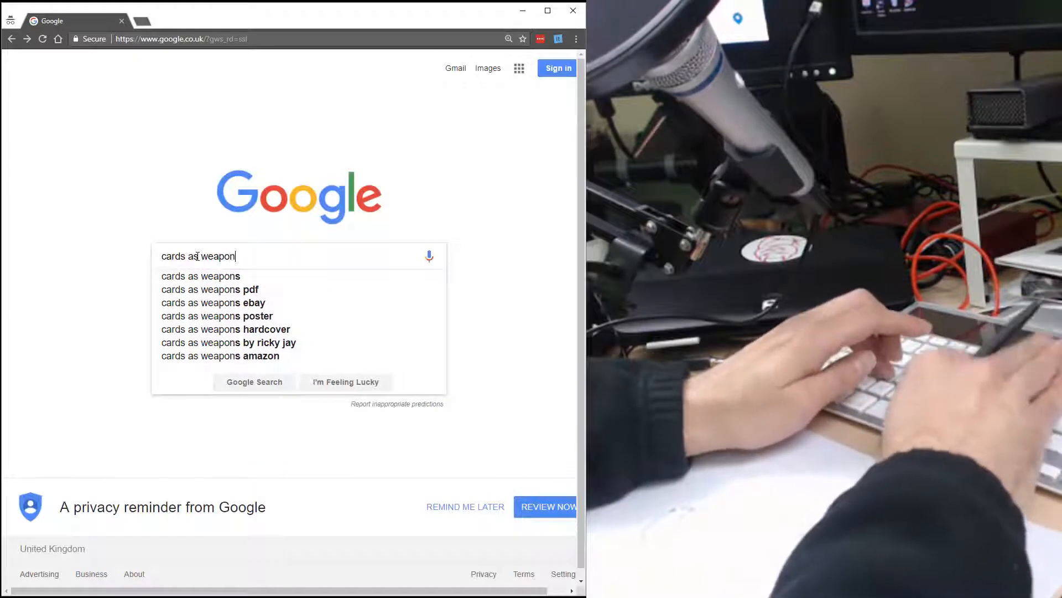
type("s")
Dismiss the suggestion list under the new 'cards' query.
left_click(107, 268)
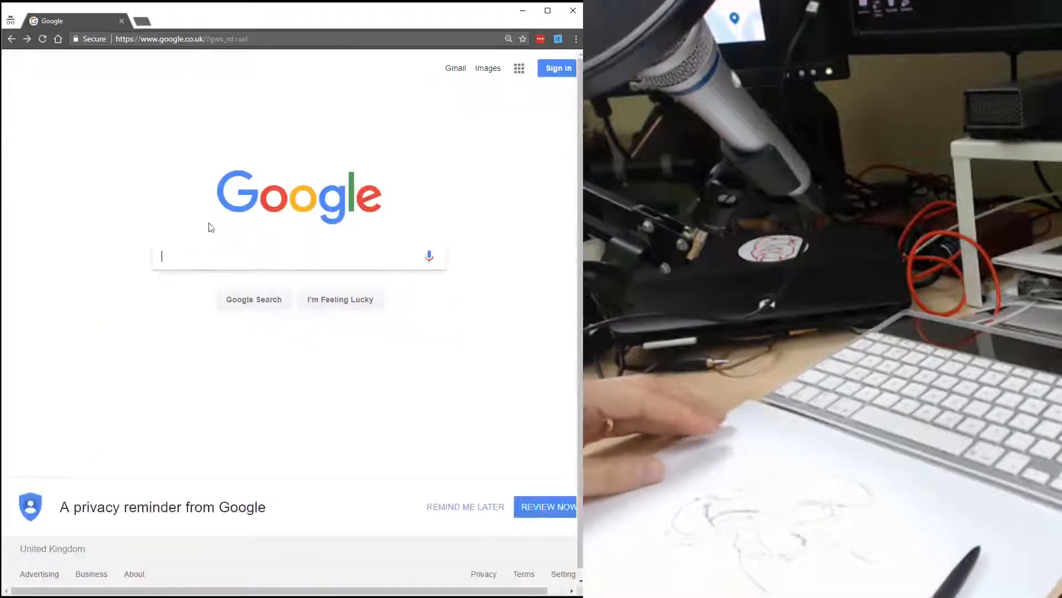
type("cards")
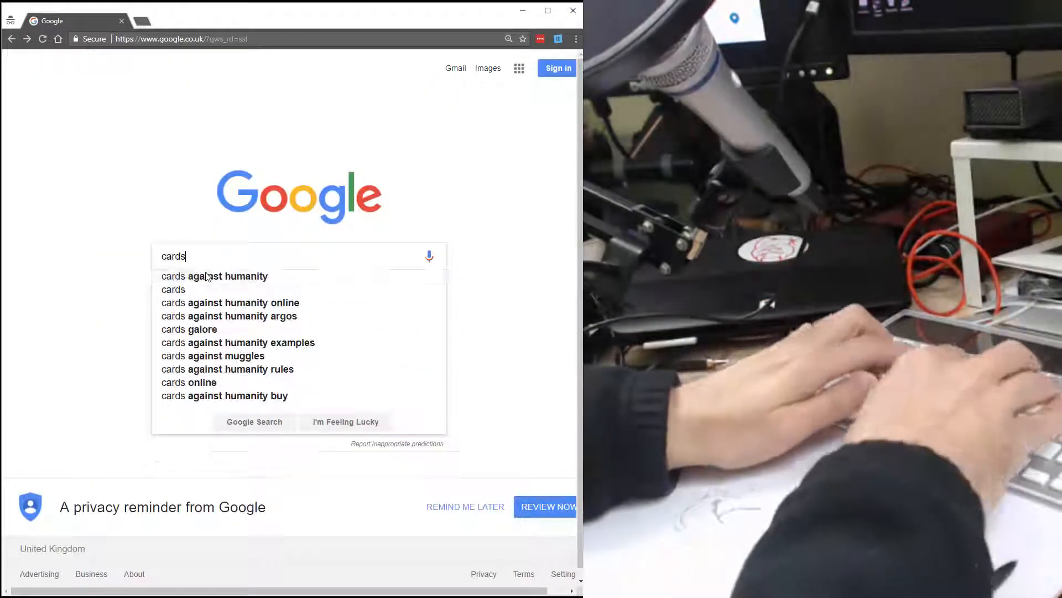
type(" as we")
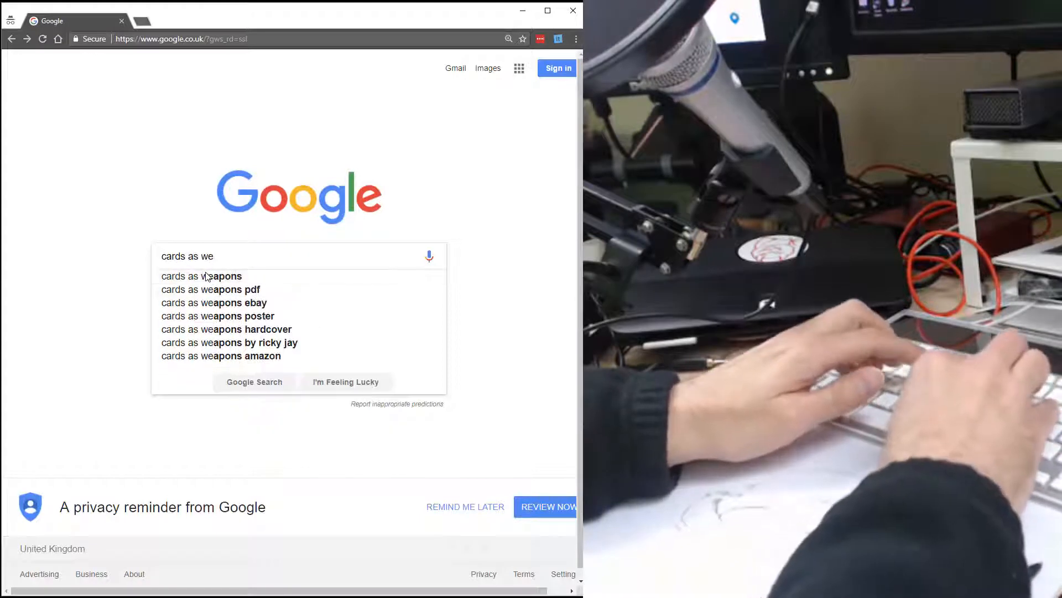
type("apons")
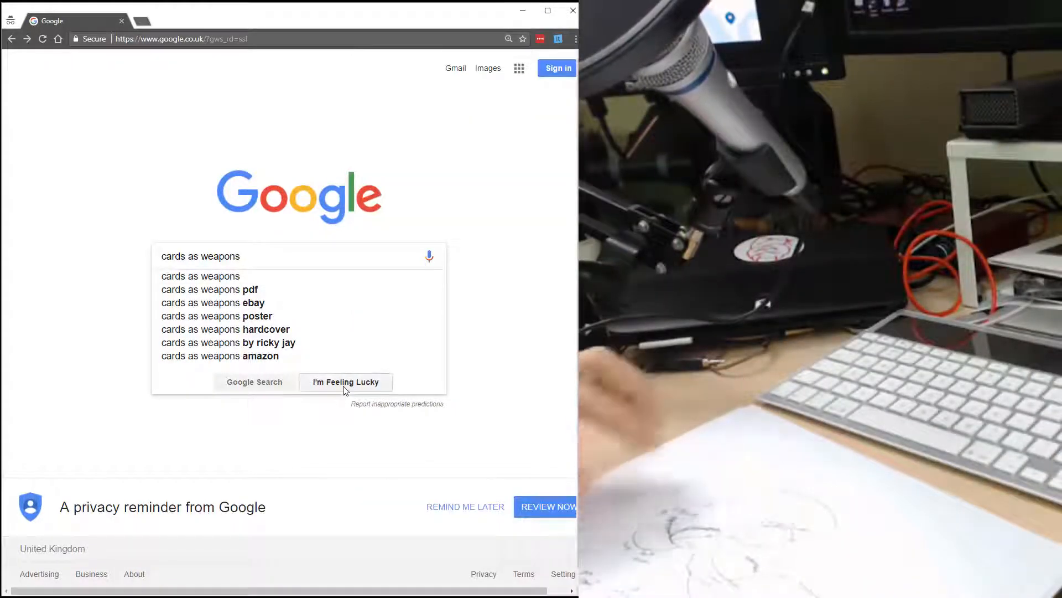
Dismiss suggestions for the lucky 'cards as weapons' search, then go back from the Amazon book page.
left_click(59, 359)
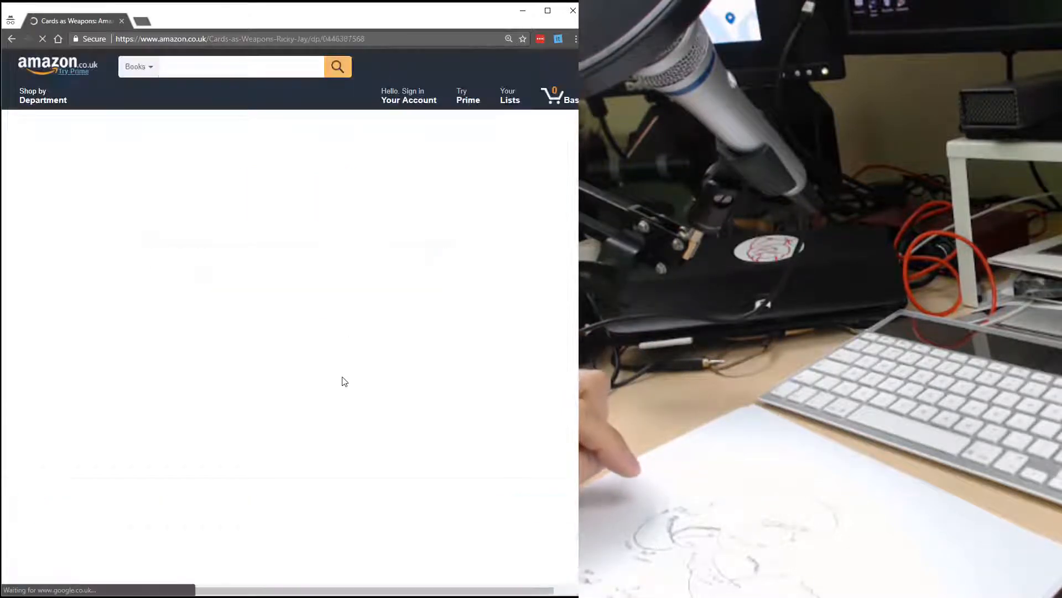
left_click(12, 40)
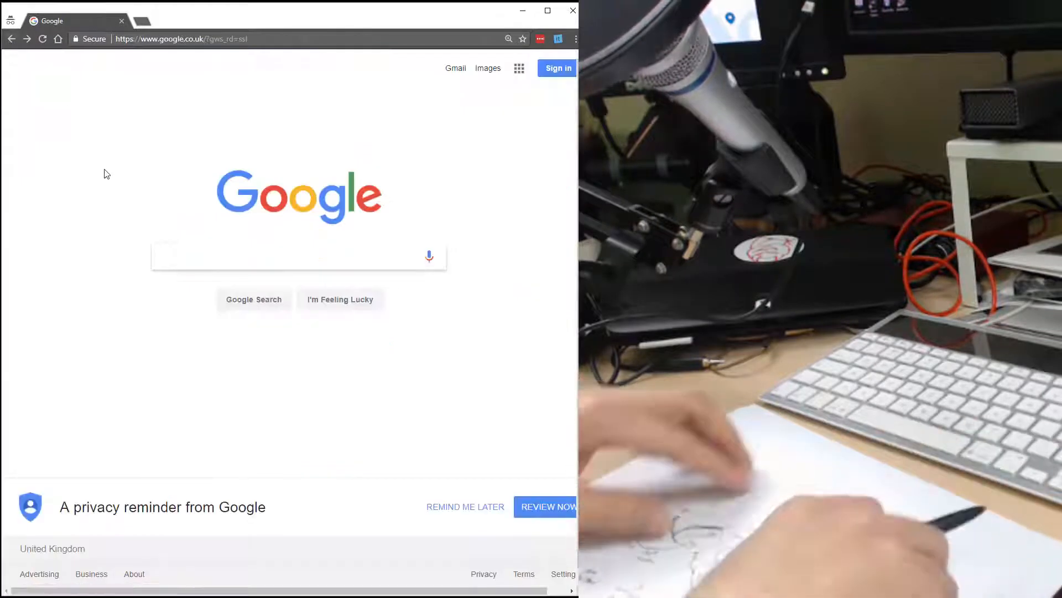
type("ca")
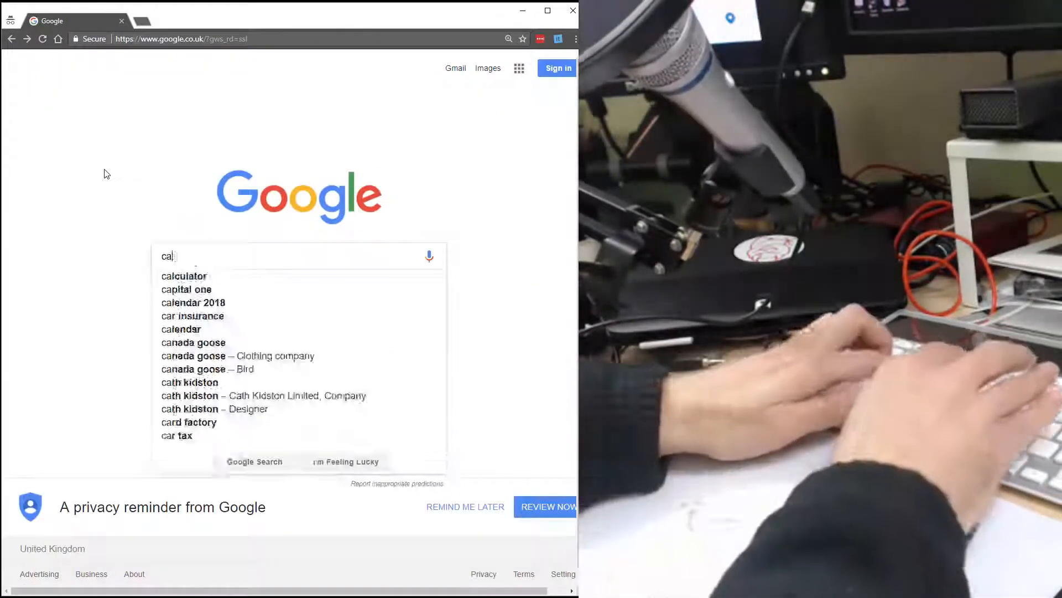
type("rds as we")
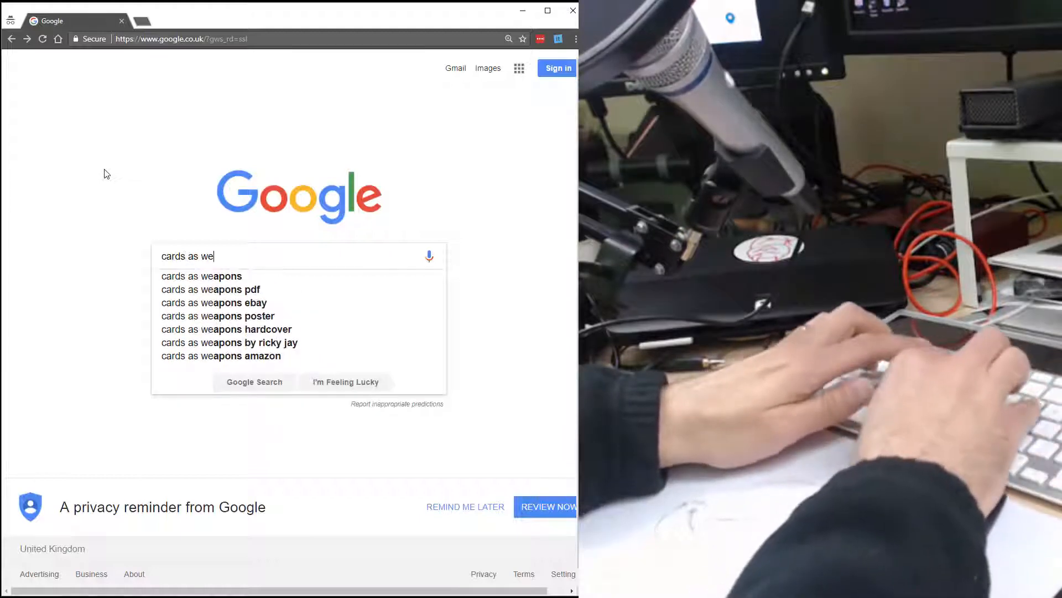
type("a")
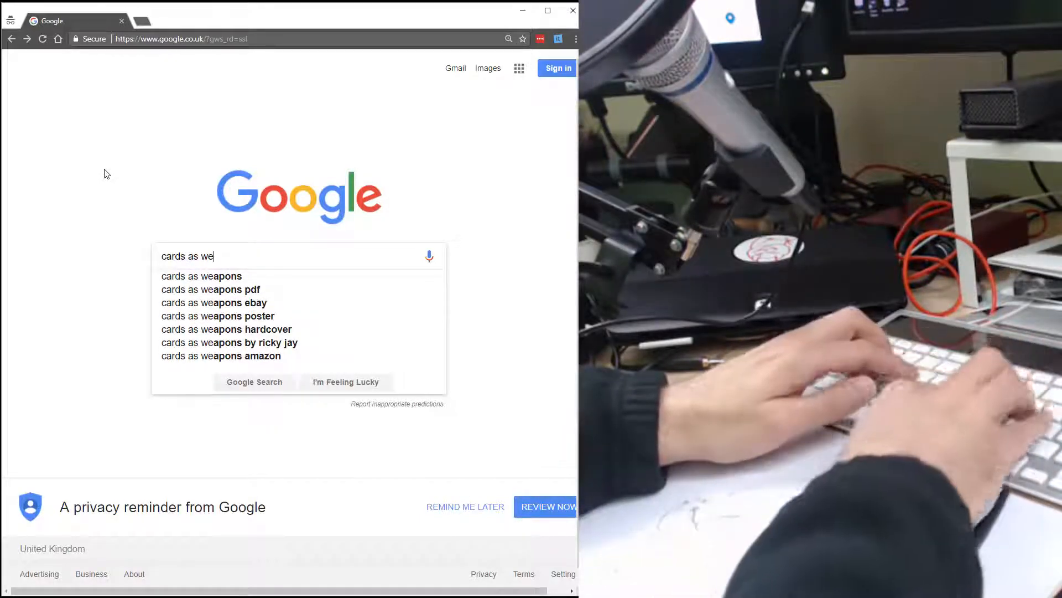
type("pons")
Dismiss the dropdown for another lucky search and return from the Amazon page to Google.
left_click(68, 258)
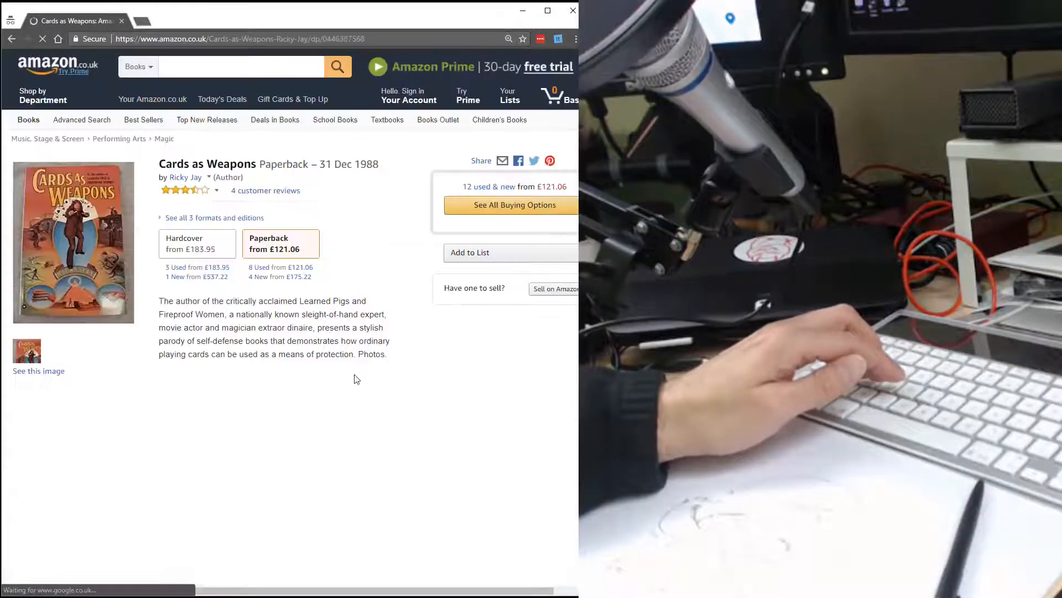
left_click(10, 40)
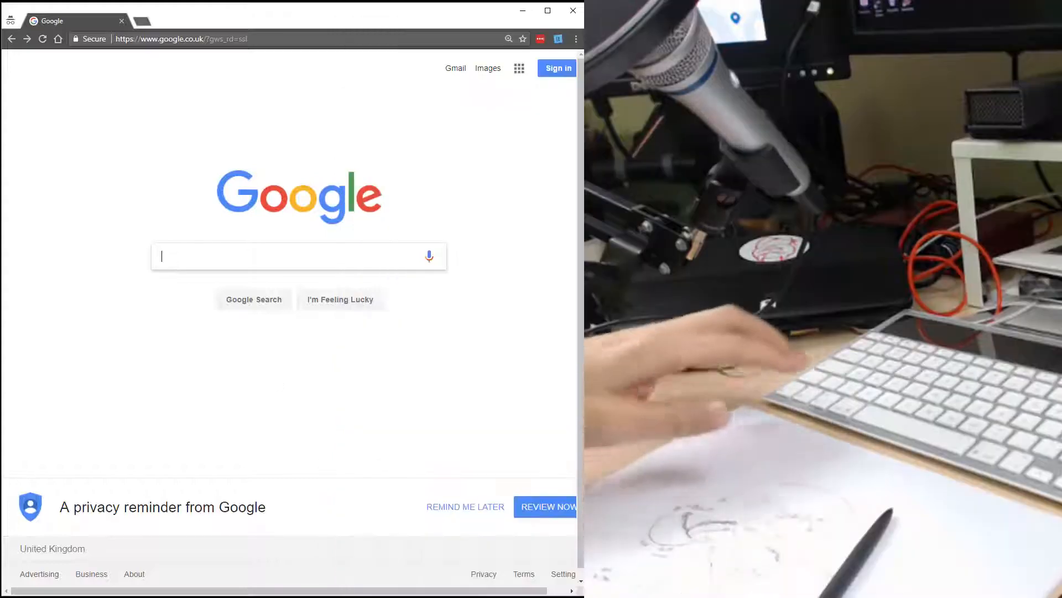
Reload the Google homepage from the address bar.
left_click(292, 38)
key("Return")
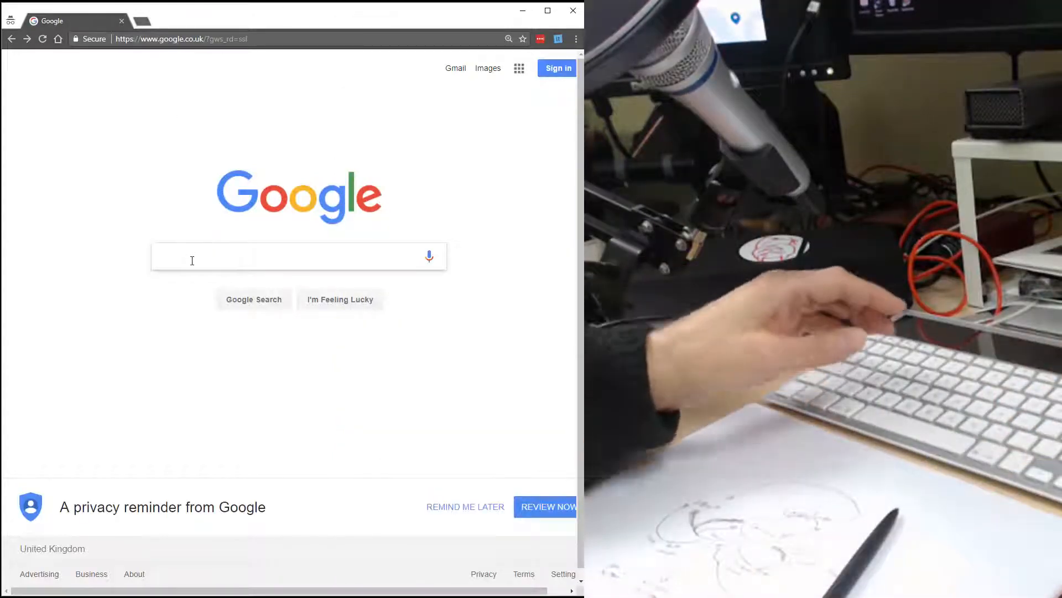
type("cards a")
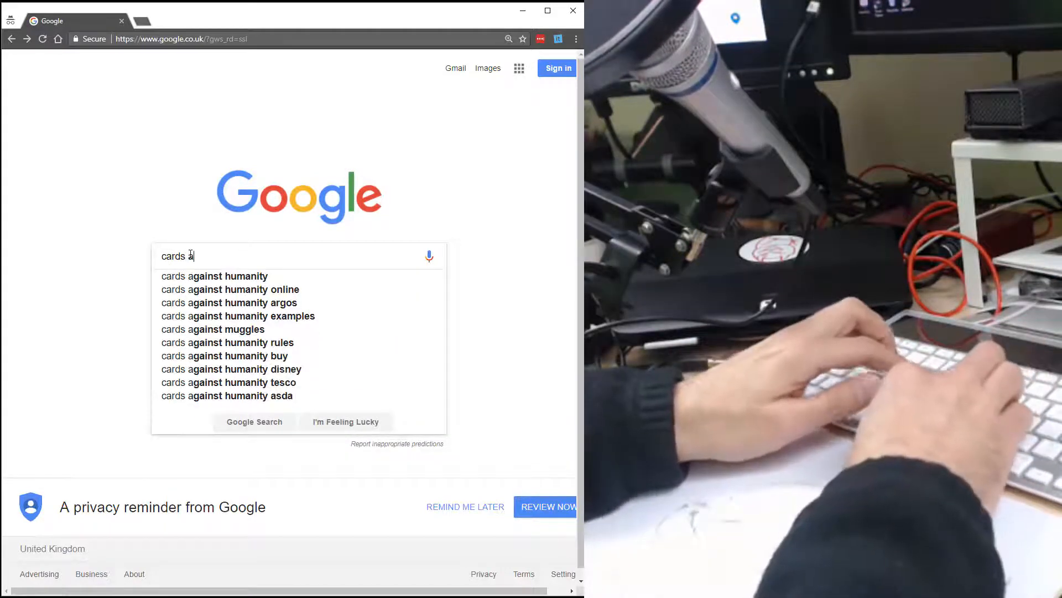
type("s weao")
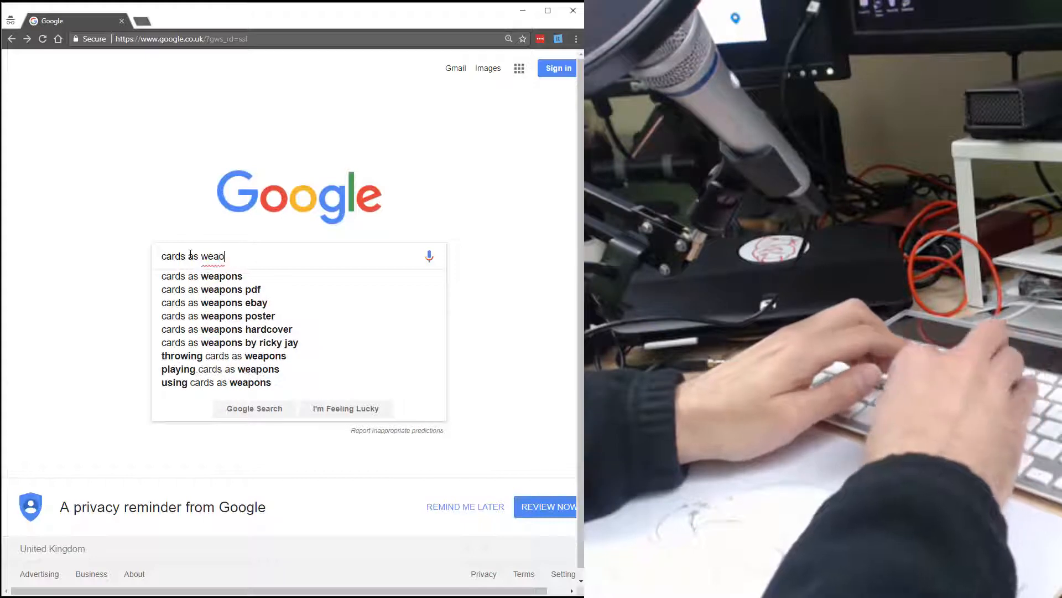
Correct 'cards as weapons', jump to the lucky Amazon result, then return to the homepage.
key("BackSpace")
type("pon")
key("BackSpace")
key("BackSpace")
key("BackSpace")
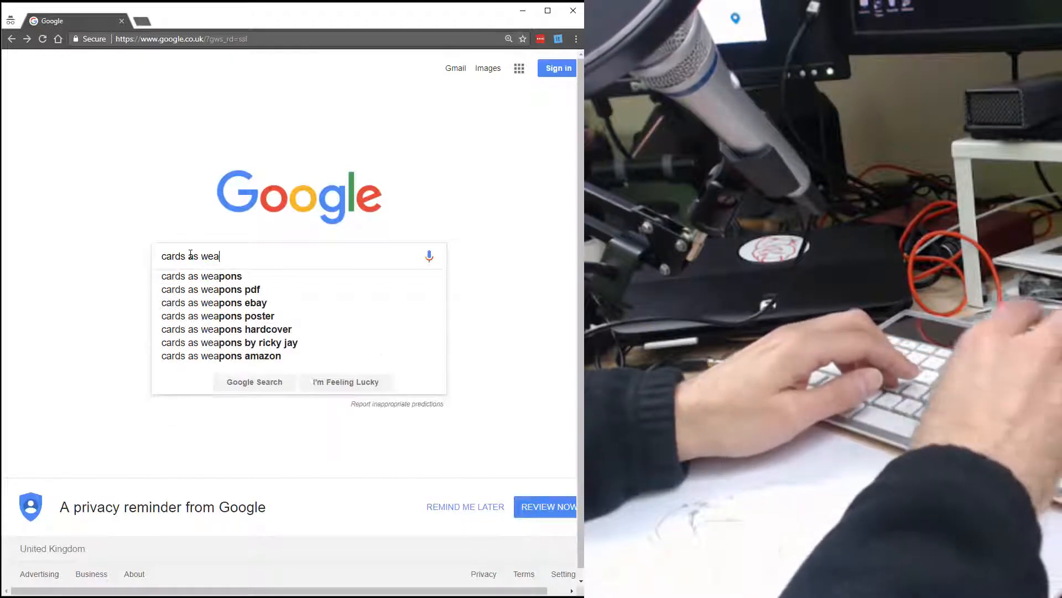
type("pons")
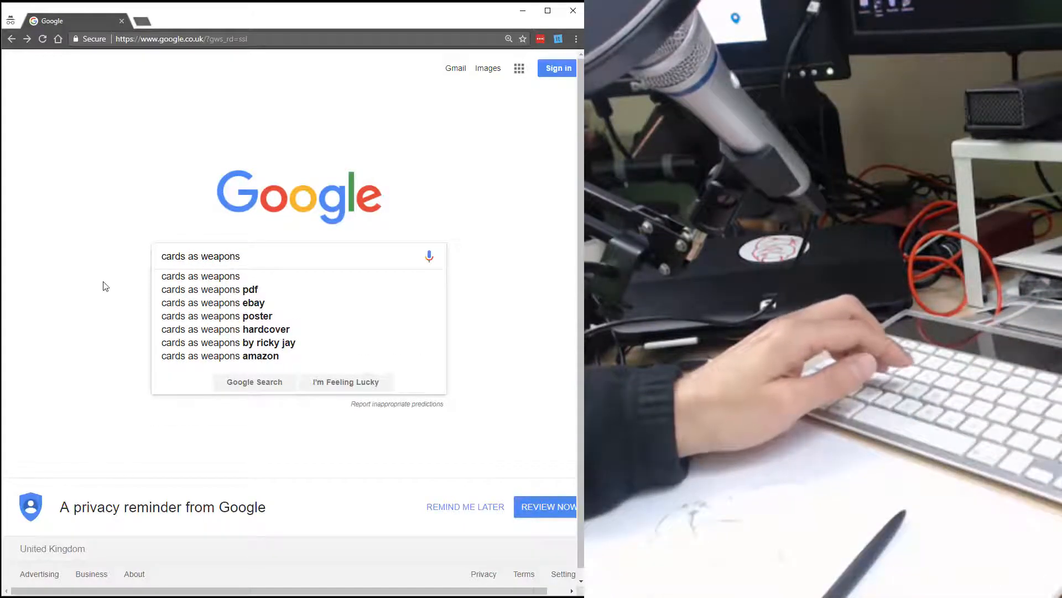
key("Return")
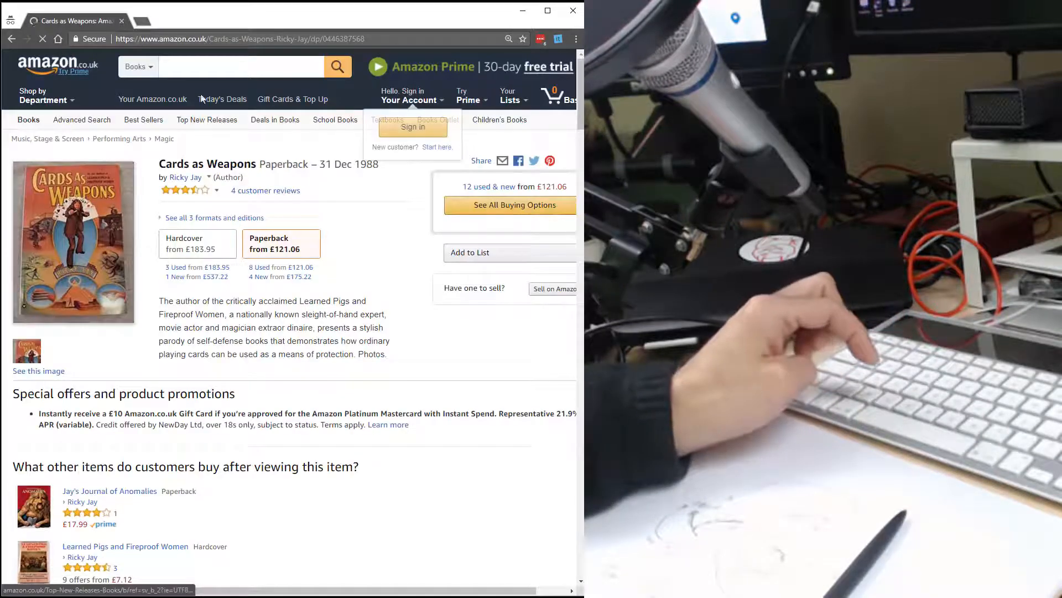
left_click(12, 39)
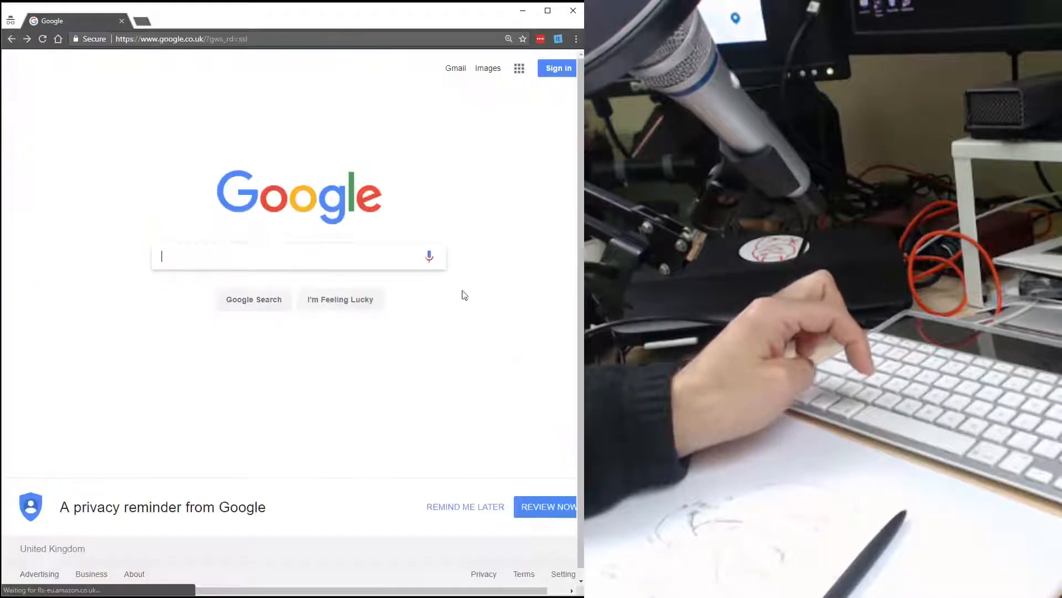